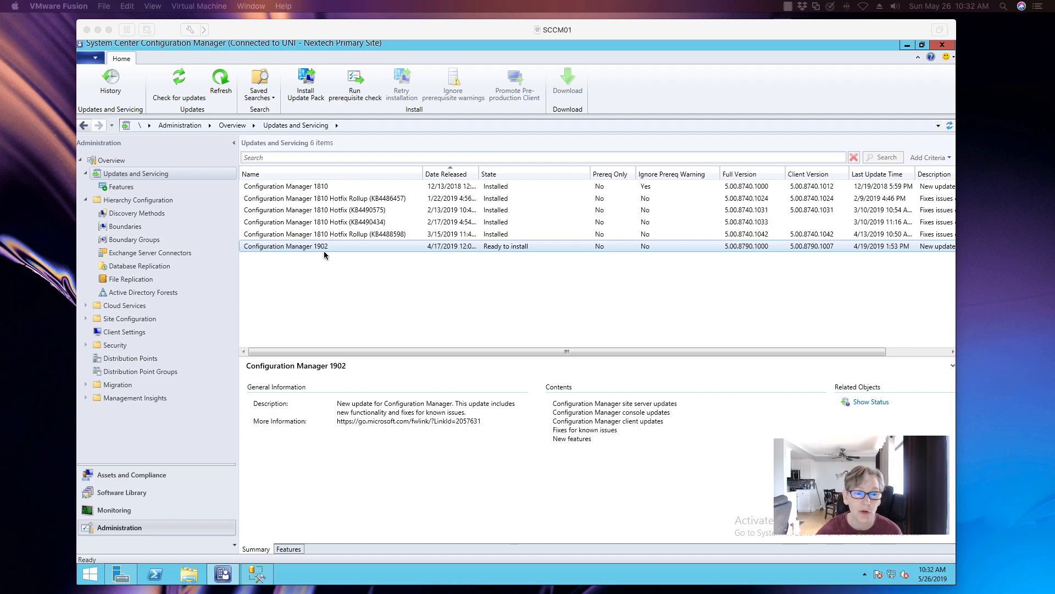
- View the console's version information in the About System Center Configuration Manager dialog and close it
{"action": "left_click", "coordinate": [97, 58]}
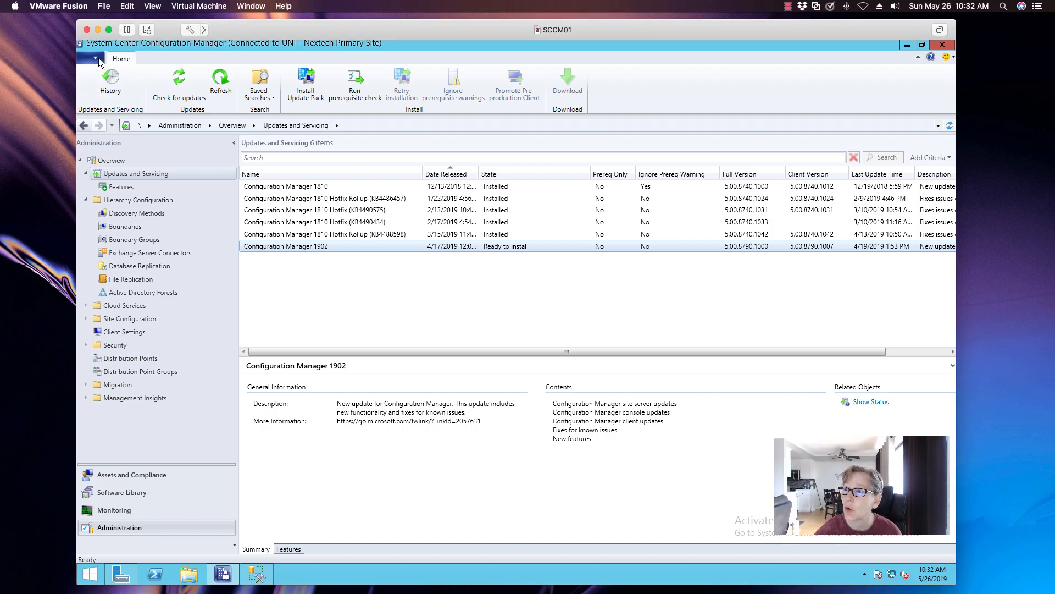
{"action": "left_click", "coordinate": [98, 58]}
{"action": "left_click", "coordinate": [134, 153]}
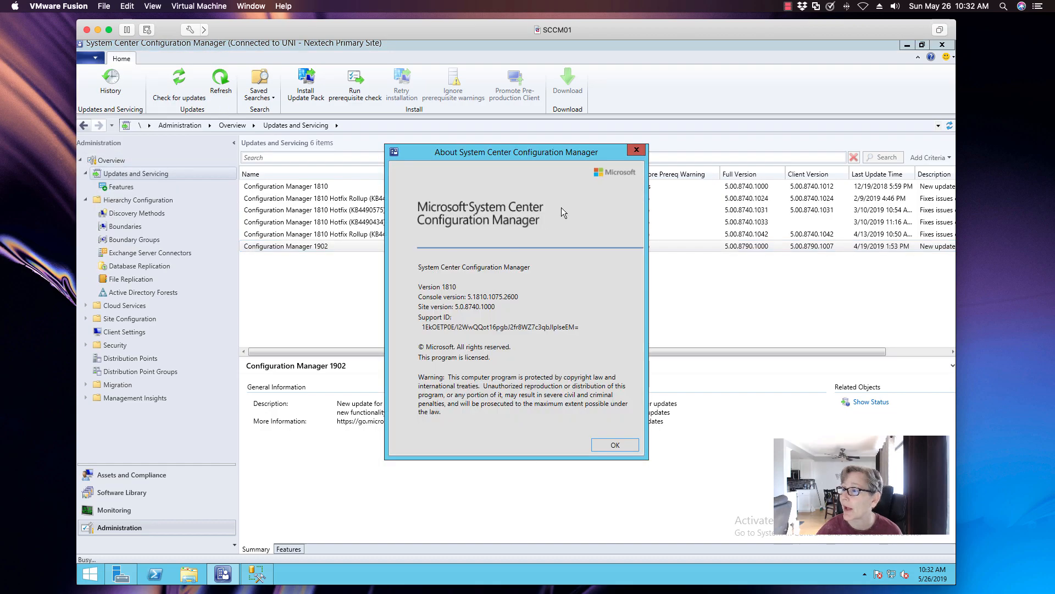
{"action": "left_click_drag", "start_coordinate": [522, 154], "coordinate": [490, 139]}
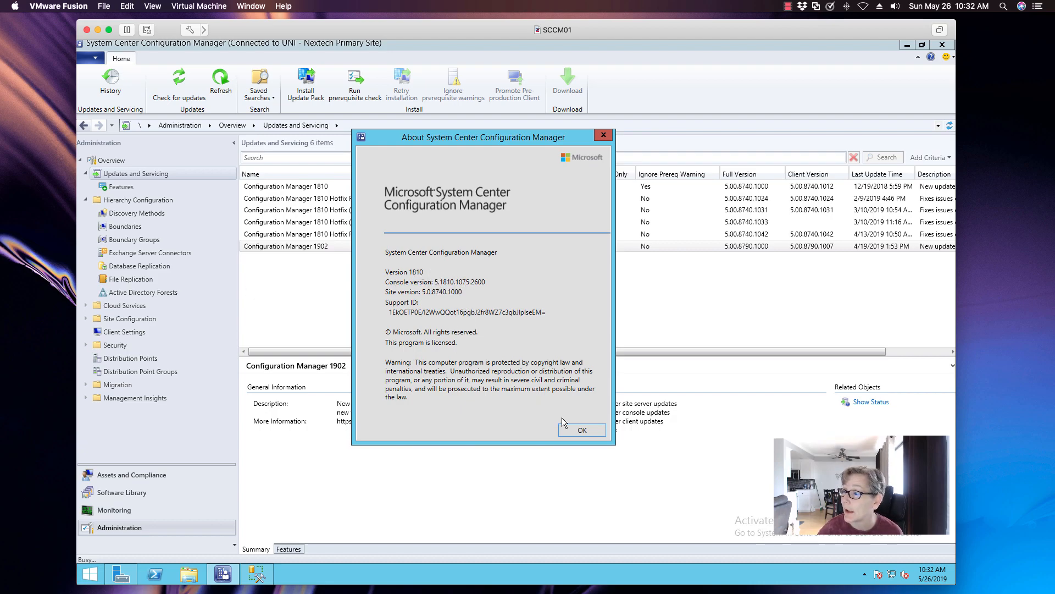
{"action": "left_click", "coordinate": [581, 431]}
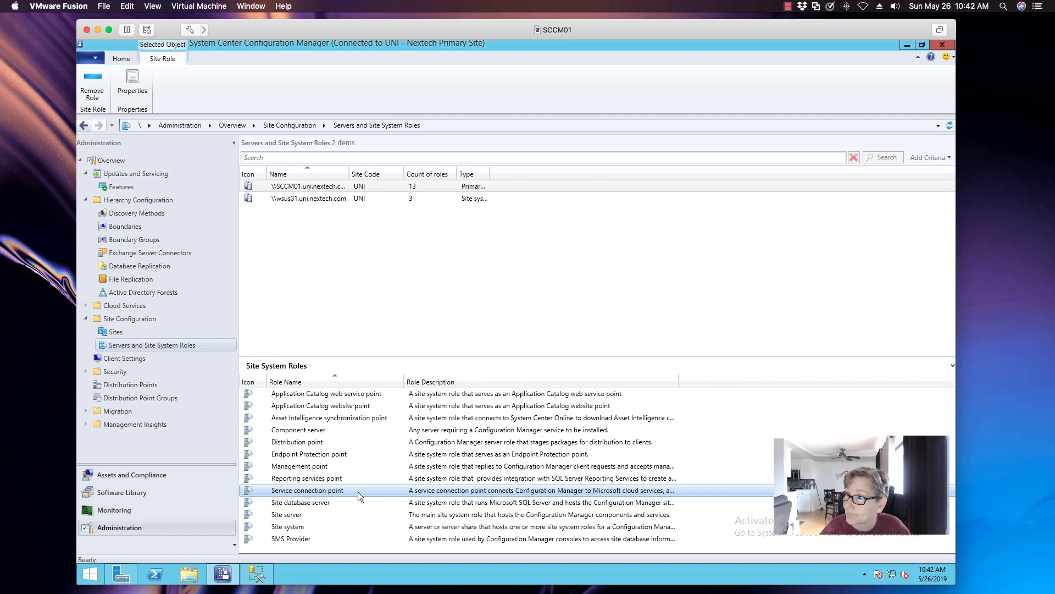
- Check the connection mode in the service connection point's properties and close them without changes
{"action": "left_click", "coordinate": [131, 80]}
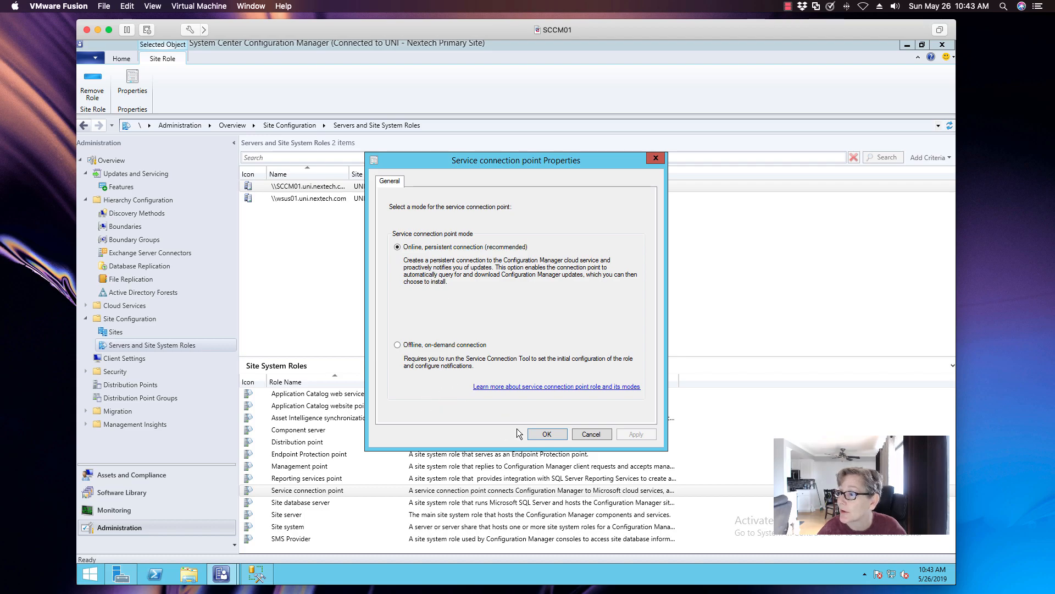
{"action": "left_click", "coordinate": [586, 431]}
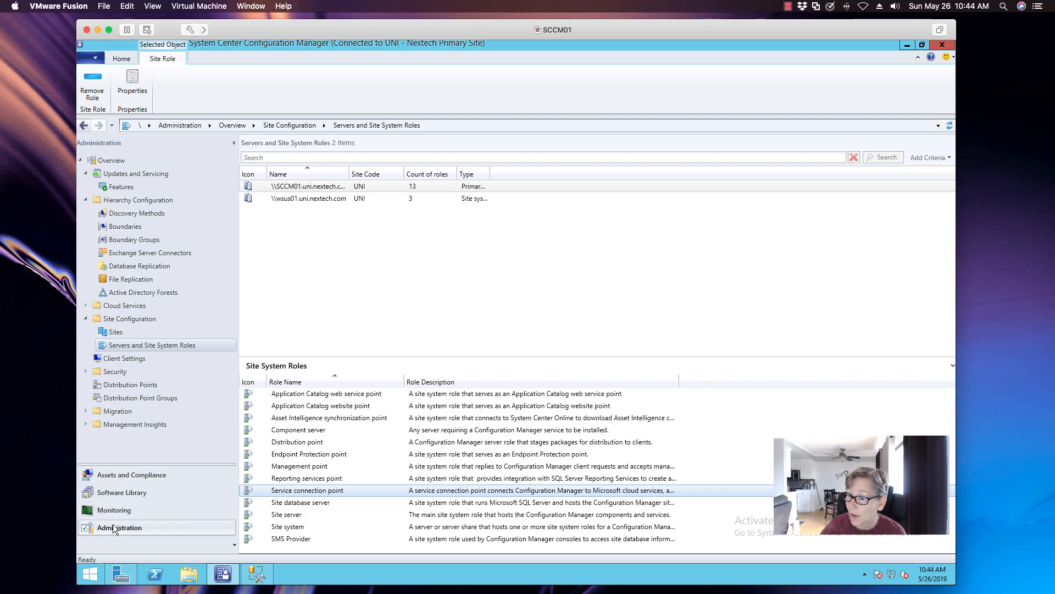
- Run the prerequisite check for the Configuration Manager 1902 update in Updates and Servicing
{"action": "left_click", "coordinate": [127, 173]}
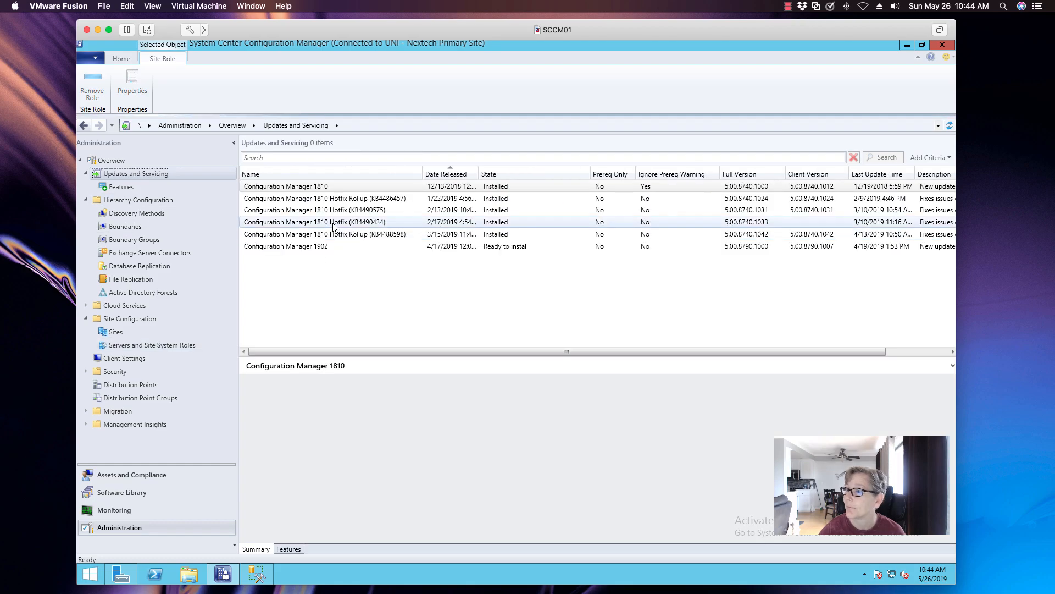
{"action": "left_click", "coordinate": [307, 247]}
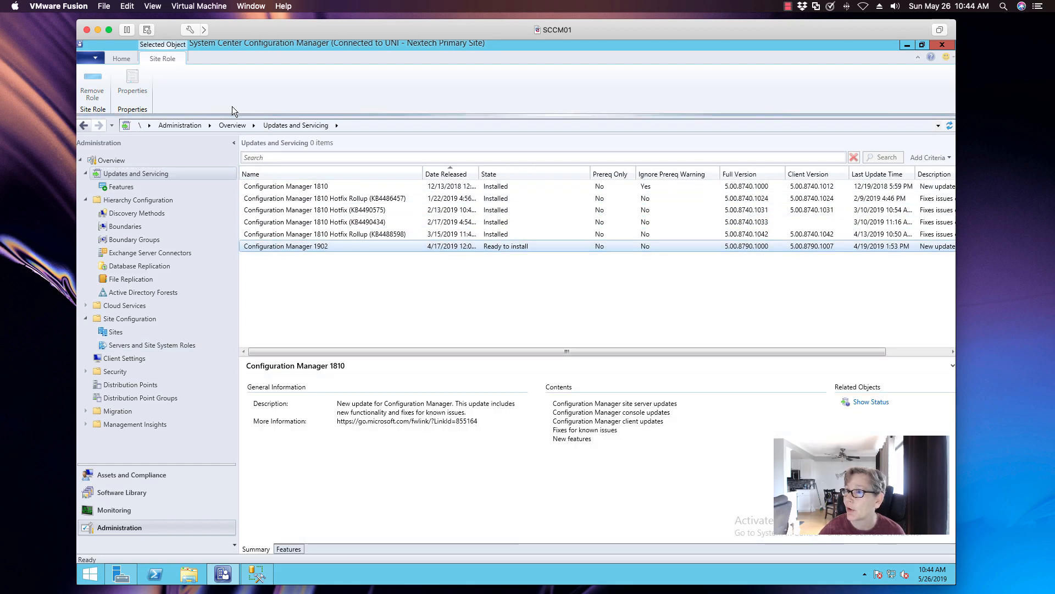
{"action": "left_click", "coordinate": [125, 59]}
{"action": "left_click", "coordinate": [354, 88]}
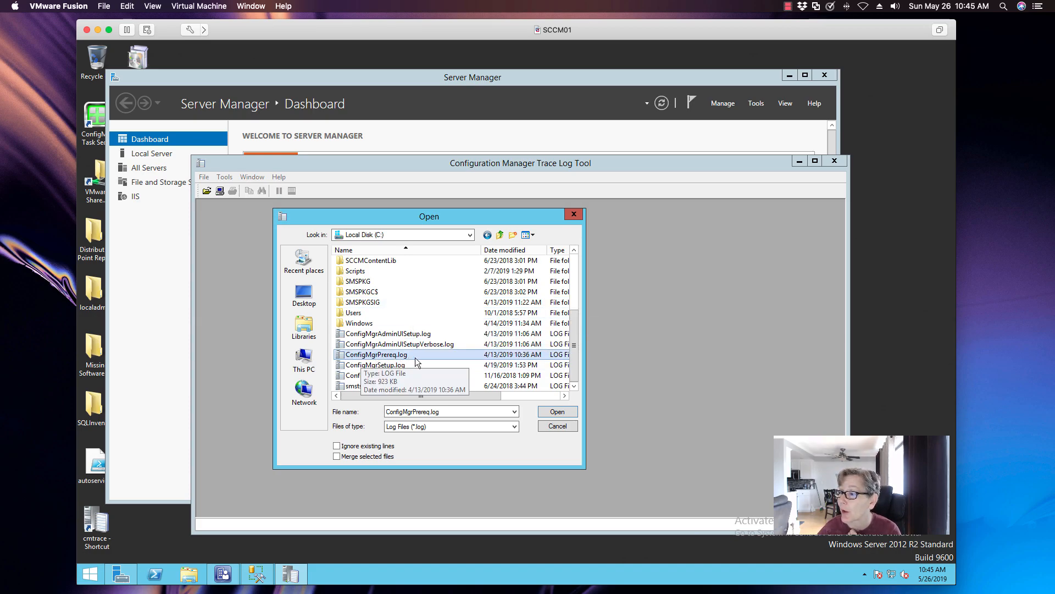
- Review ConfigMgrPrereq.log in the trace log tool, close it, and refresh the updates list in the Configuration Manager console
{"action": "left_click", "coordinate": [556, 411]}
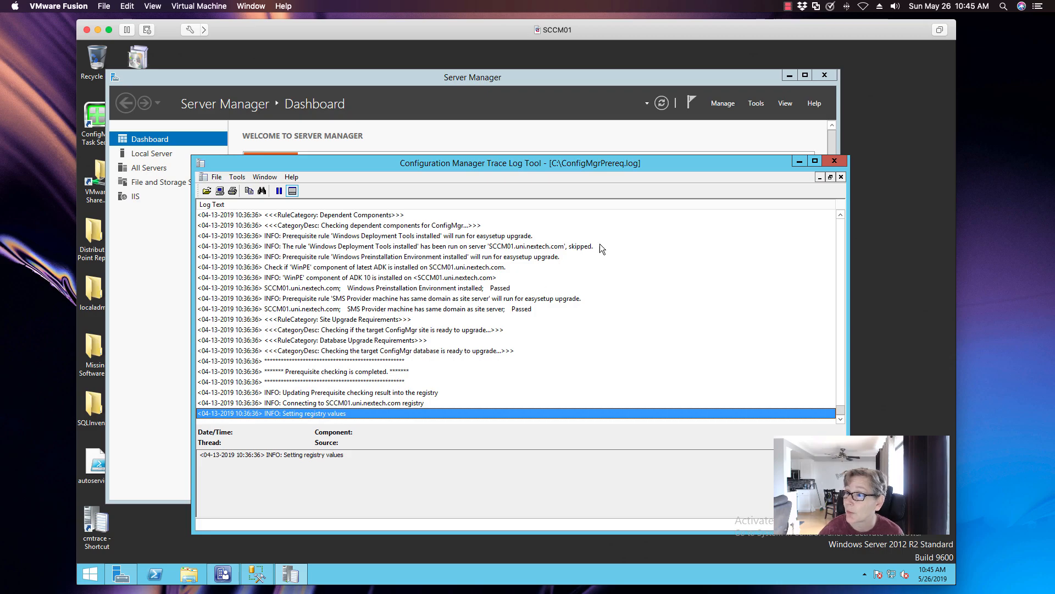
{"action": "left_click", "coordinate": [833, 161]}
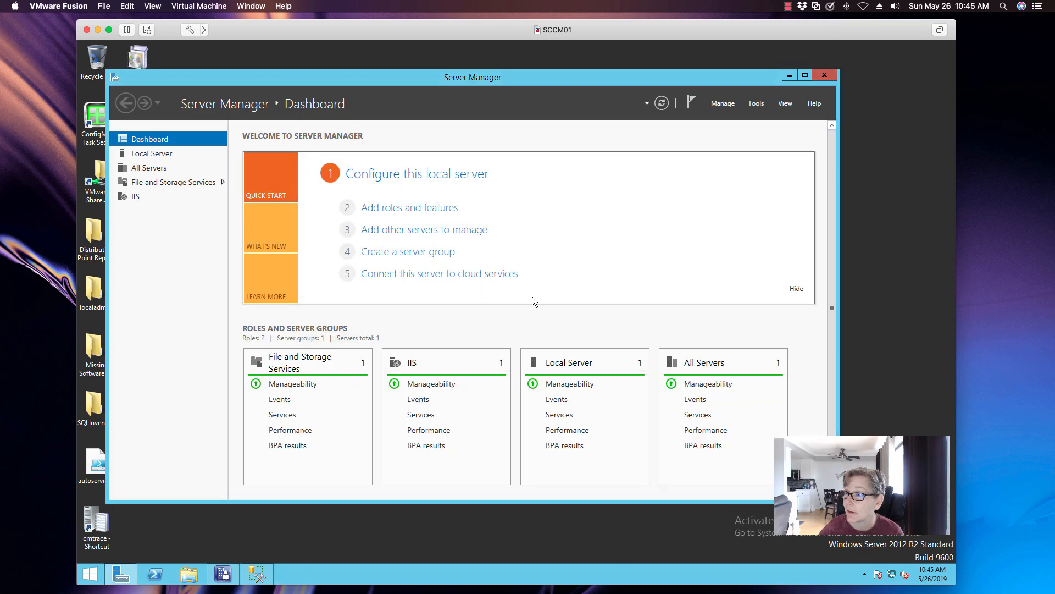
{"action": "left_click", "coordinate": [222, 566]}
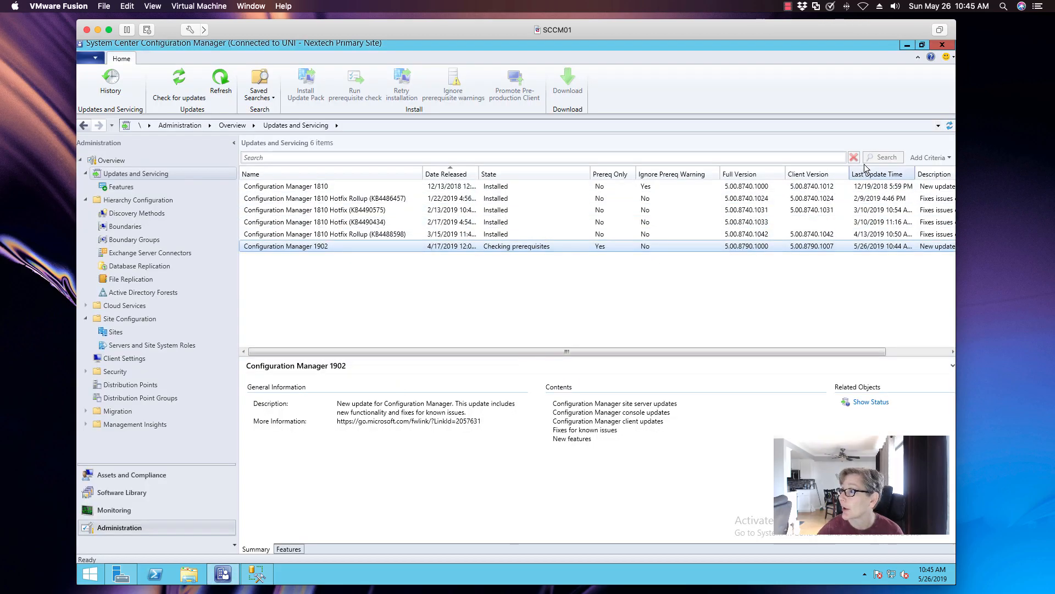
{"action": "left_click", "coordinate": [950, 126]}
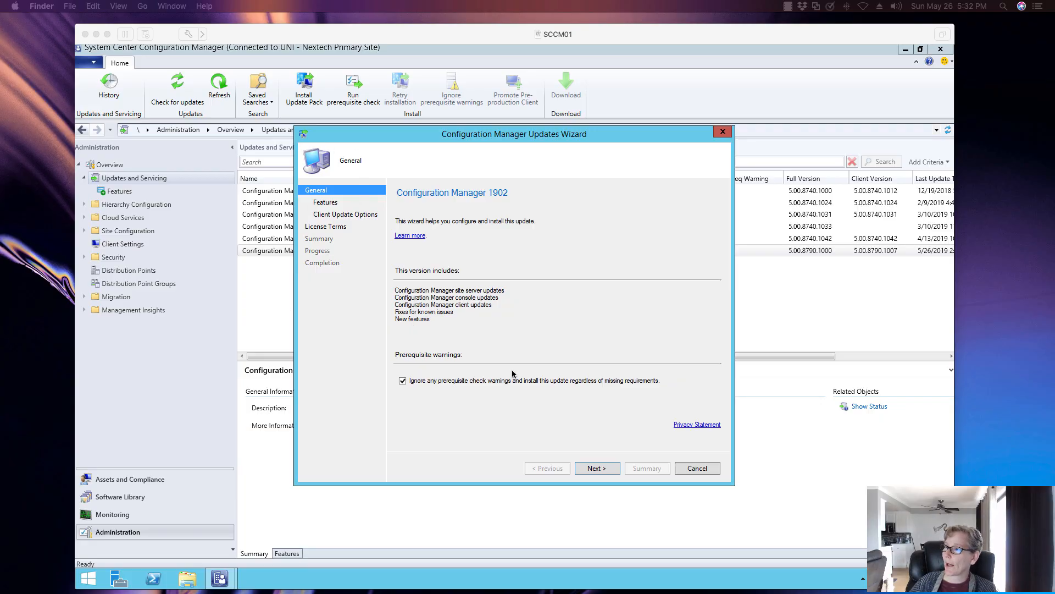
- Configure the 1902 update to ignore prerequisite warnings, enable no additional features and upgrade clients without validating
{"action": "left_click", "coordinate": [606, 470]}
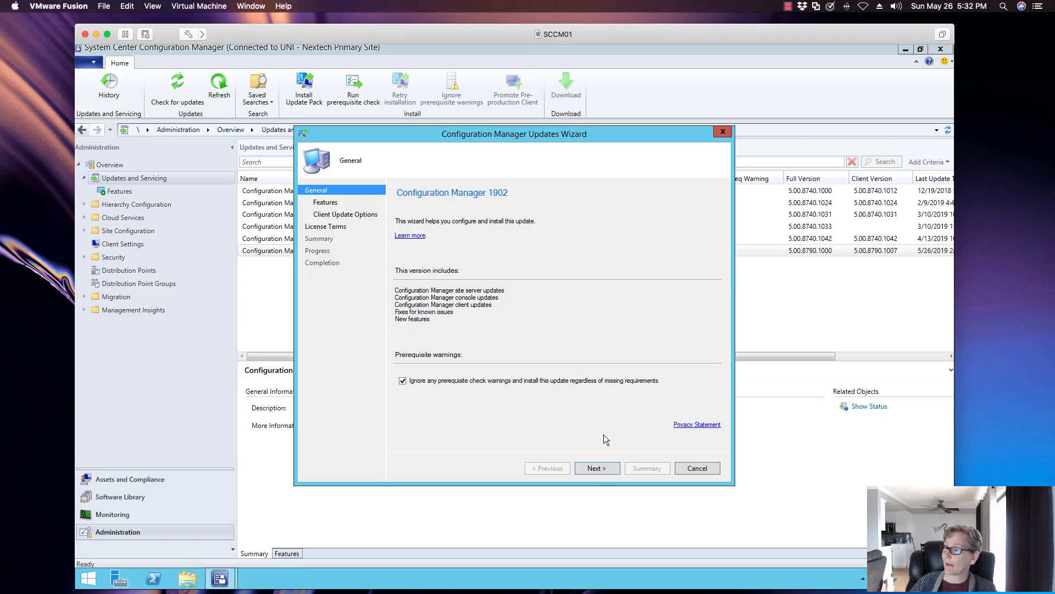
{"action": "left_click", "coordinate": [603, 470]}
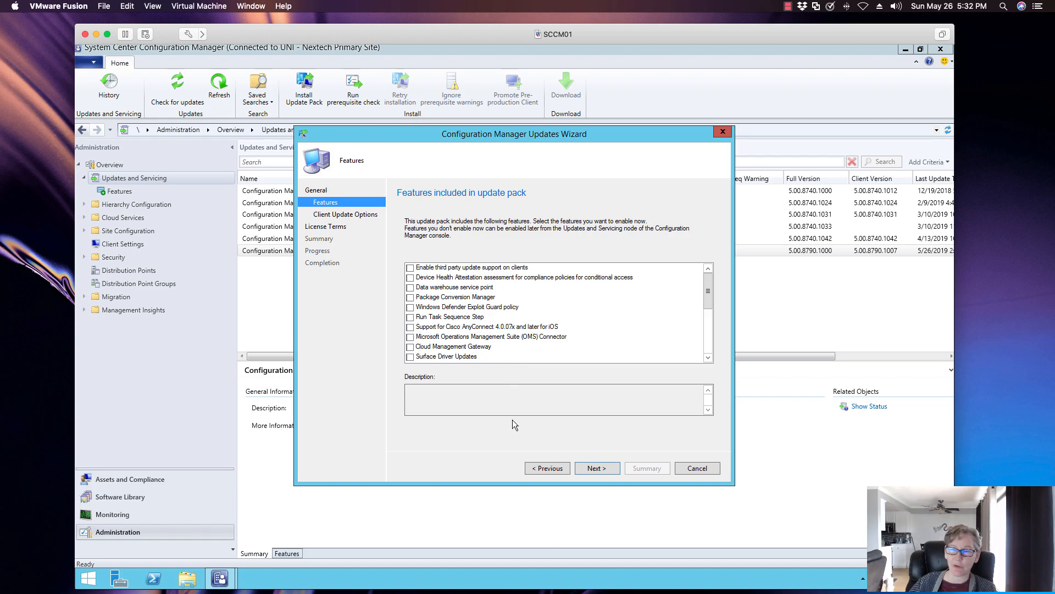
{"action": "left_click", "coordinate": [597, 467]}
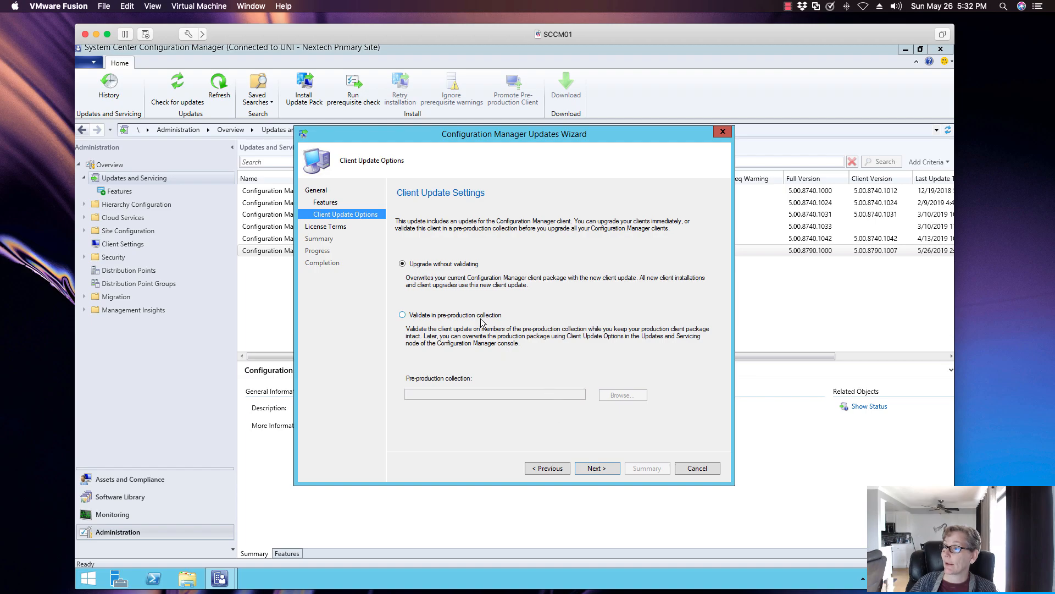
{"action": "left_click", "coordinate": [604, 468]}
- Accept the License Terms and Privacy Statement, start the 1902 update installation and close the completed wizard
{"action": "left_click", "coordinate": [467, 285]}
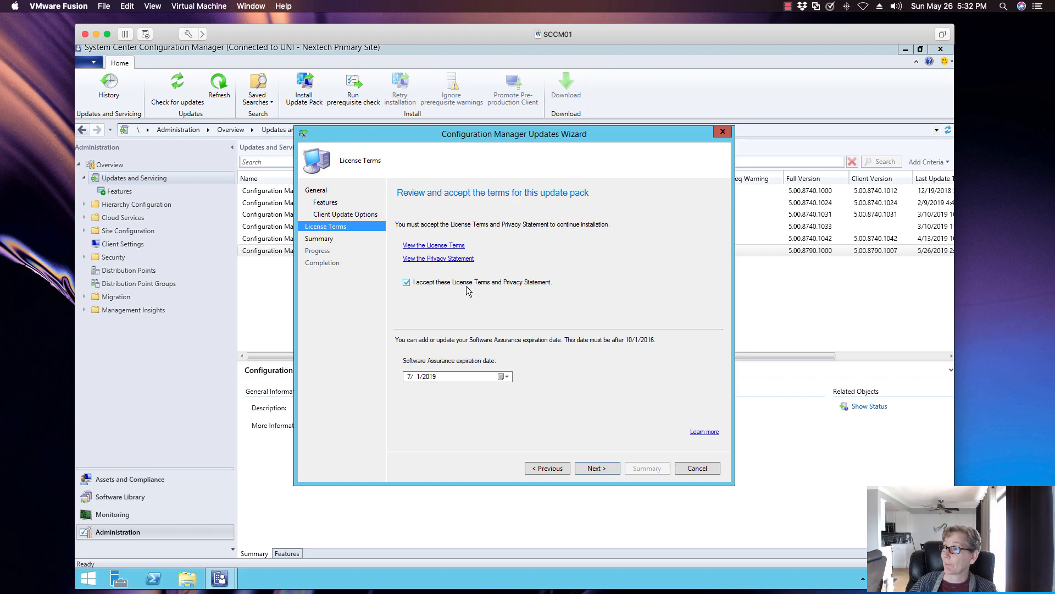
{"action": "left_click", "coordinate": [597, 468]}
{"action": "left_click", "coordinate": [615, 467]}
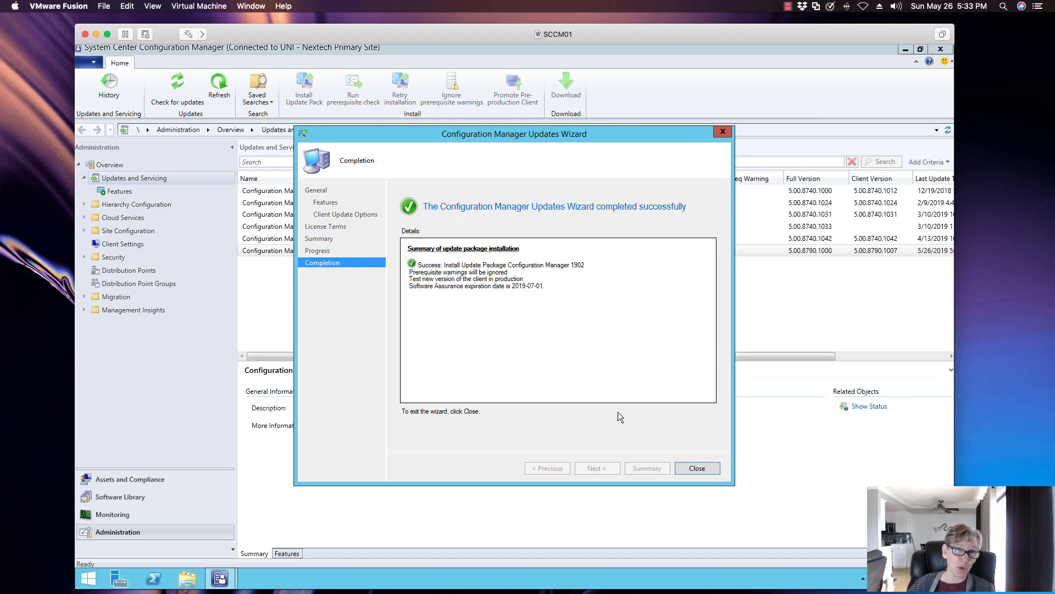
{"action": "left_click", "coordinate": [693, 468]}
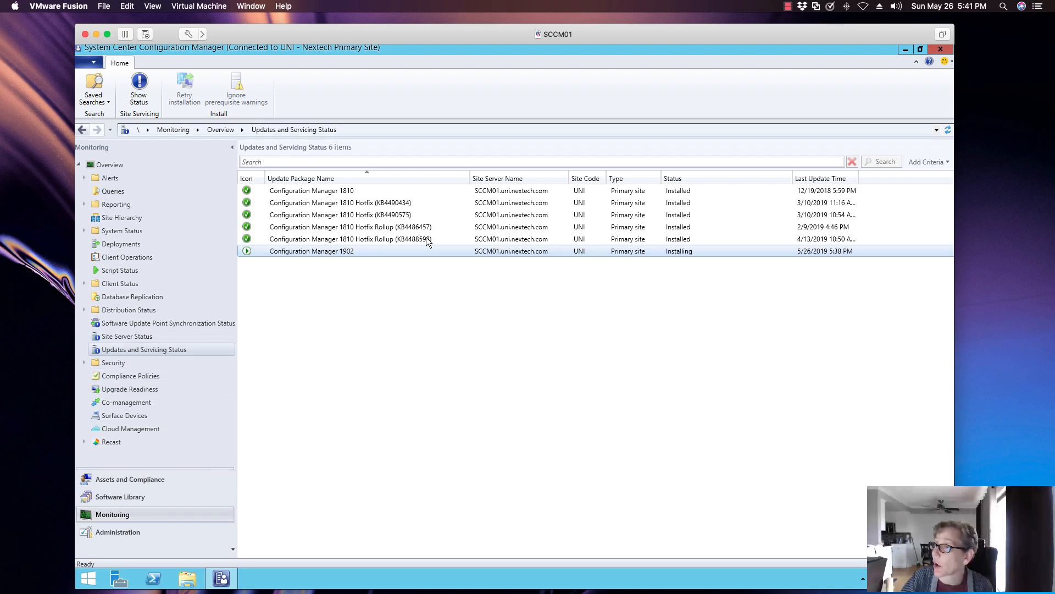
- Check the state of the Configuration Manager 1902 update in the Administration workspace's Updates and Servicing
{"action": "left_click", "coordinate": [117, 532]}
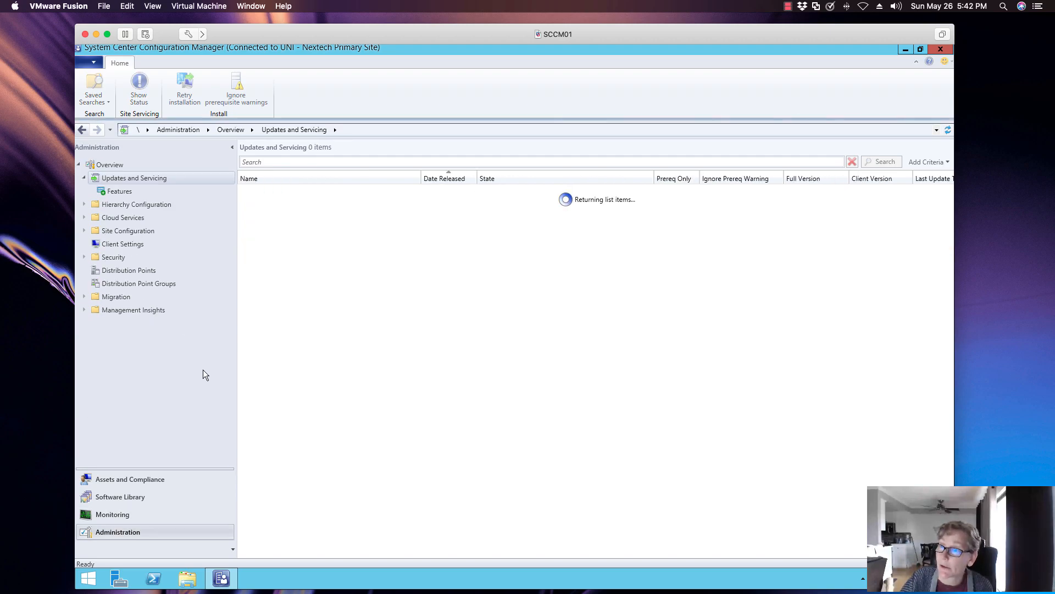
{"action": "left_click", "coordinate": [522, 252]}
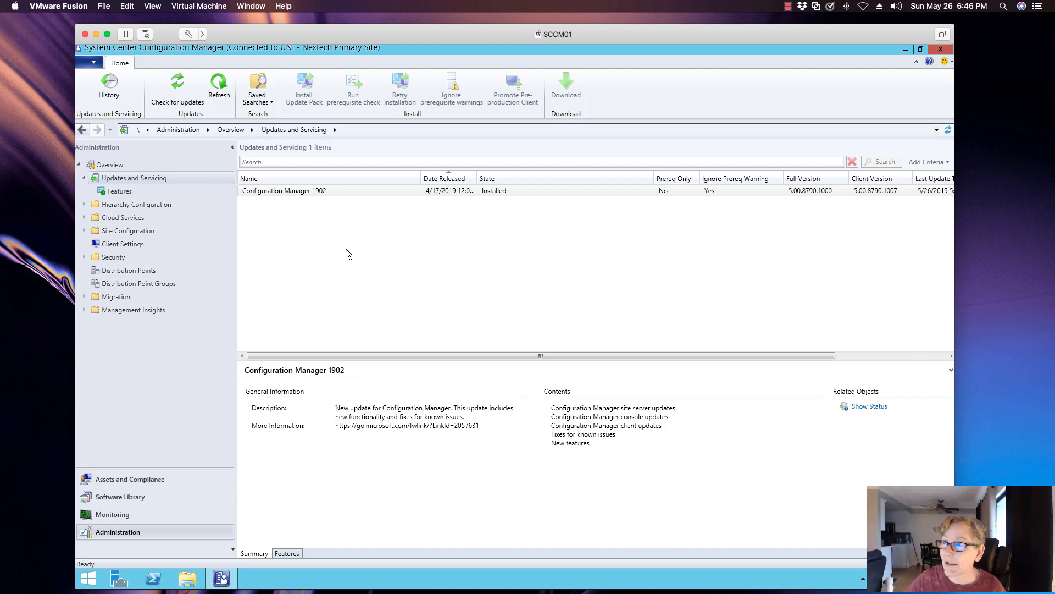
{"action": "left_click", "coordinate": [341, 191]}
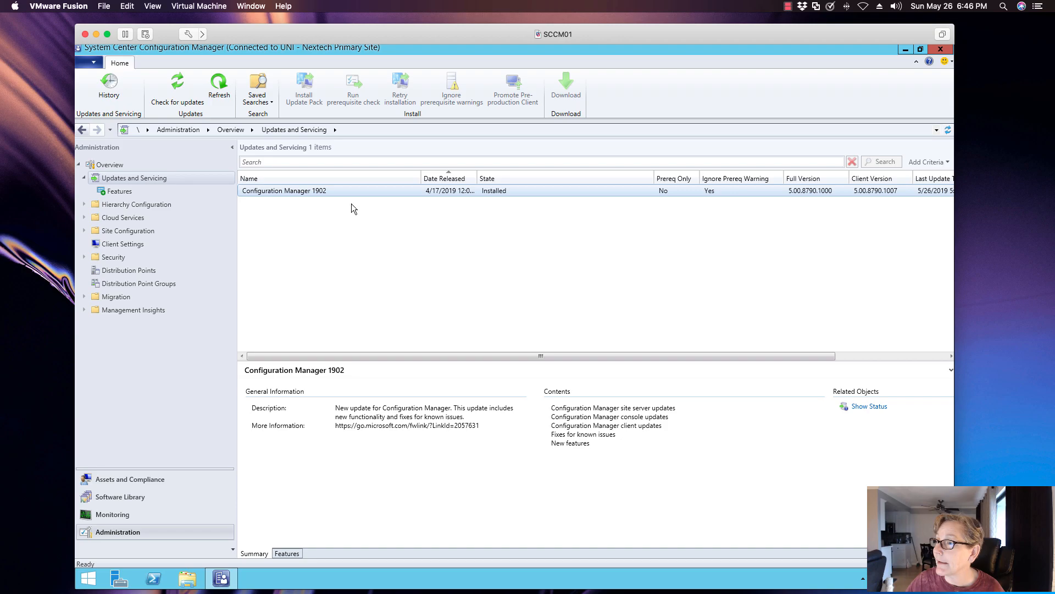
- Request the console's version information and accept closing the console to install version 5.1902.1085.1700
{"action": "left_click", "coordinate": [91, 61]}
{"action": "left_click", "coordinate": [122, 154]}
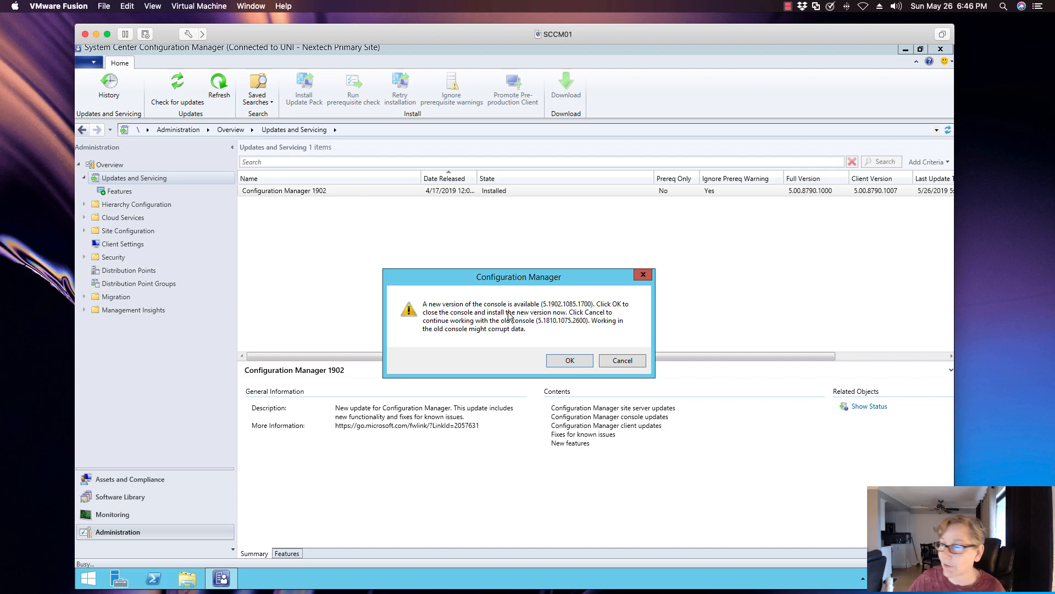
{"action": "left_click", "coordinate": [568, 361]}
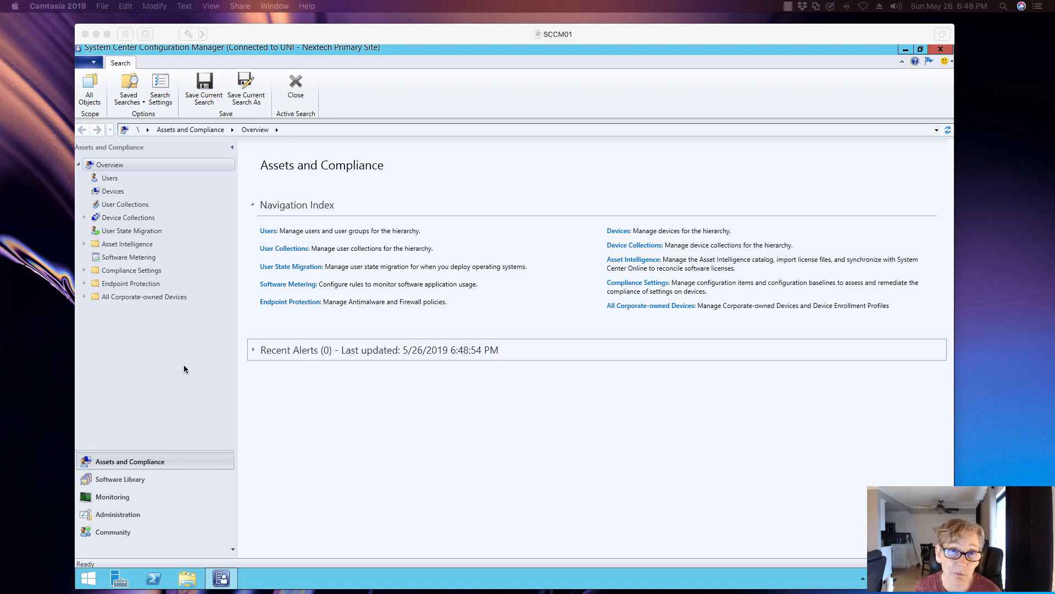
- Open the Hierarchy Settings from Sites in the Administration workspace and view the Client Upgrade settings
{"action": "left_click", "coordinate": [137, 513]}
{"action": "left_click", "coordinate": [135, 513]}
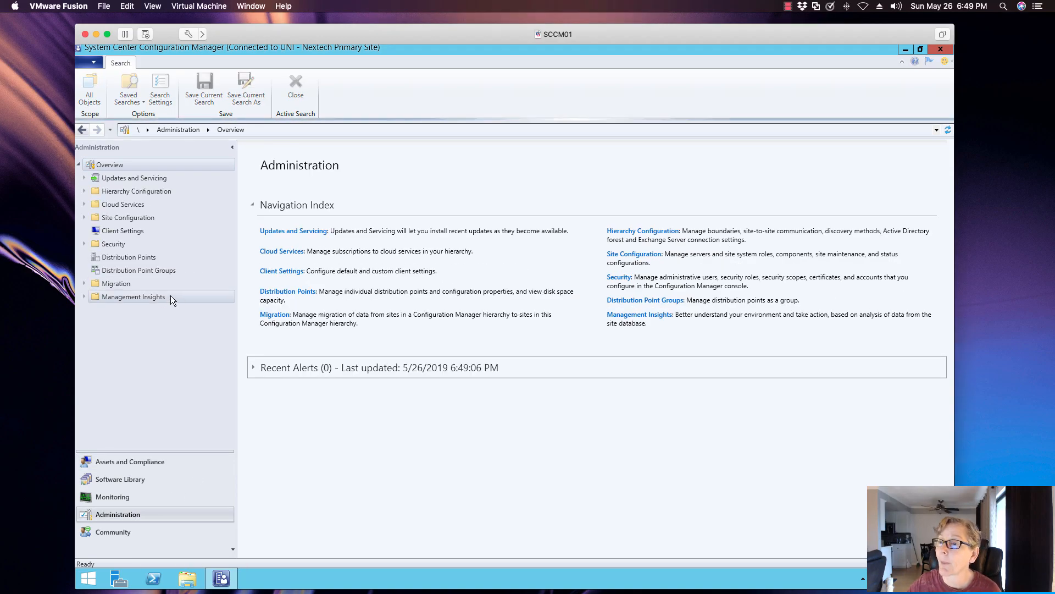
{"action": "left_click", "coordinate": [117, 191]}
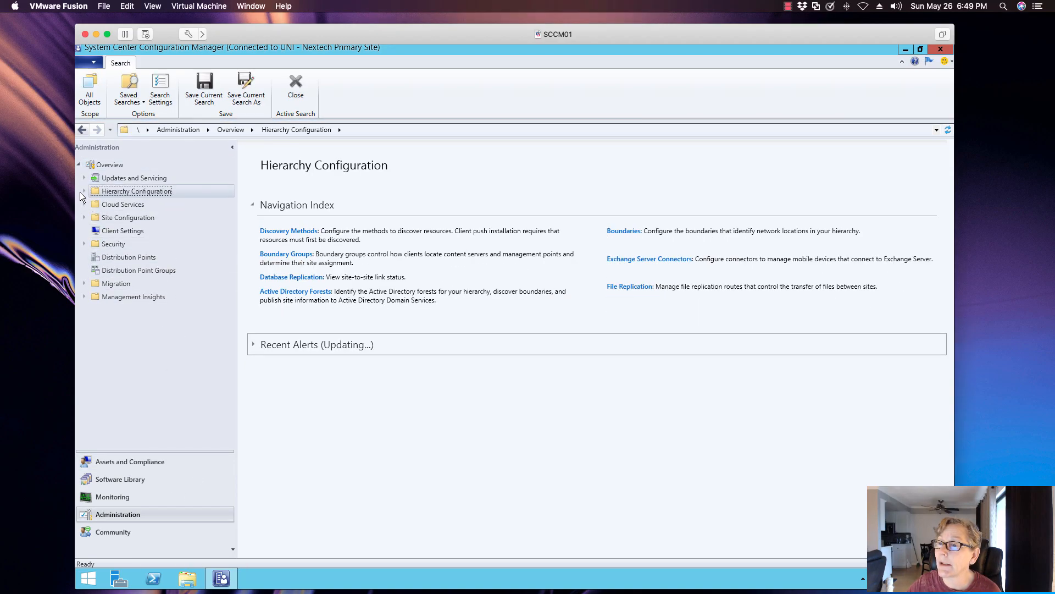
{"action": "left_click", "coordinate": [84, 191]}
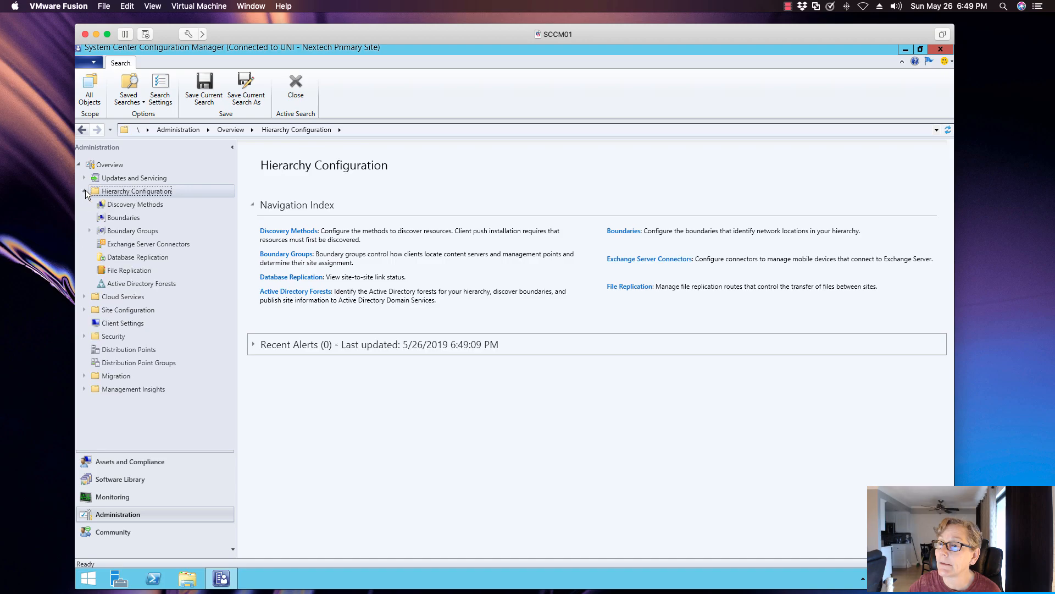
{"action": "left_click", "coordinate": [83, 310]}
{"action": "left_click", "coordinate": [113, 322]}
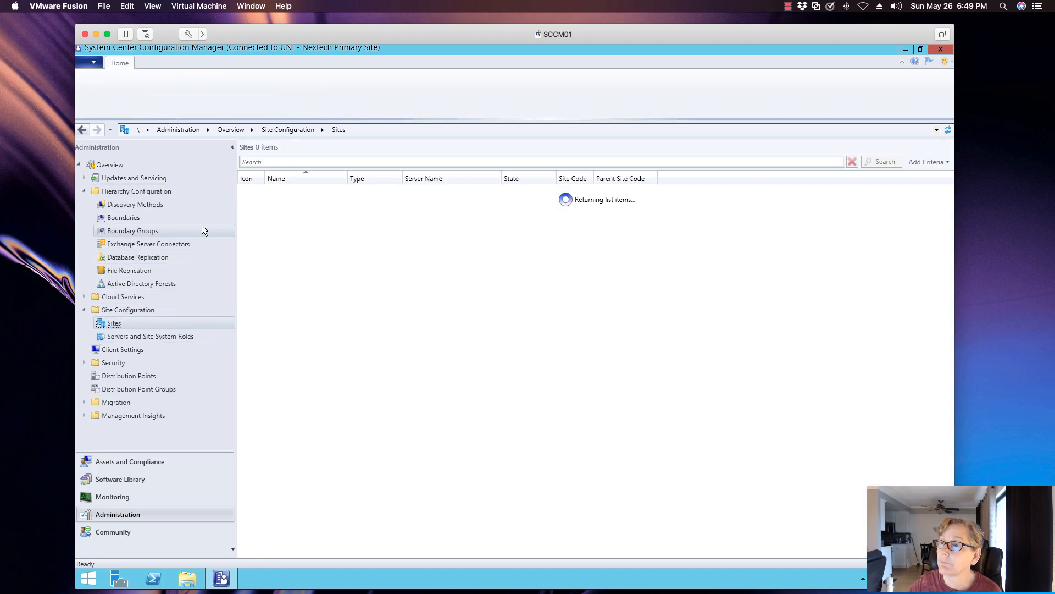
{"action": "left_click", "coordinate": [189, 88]}
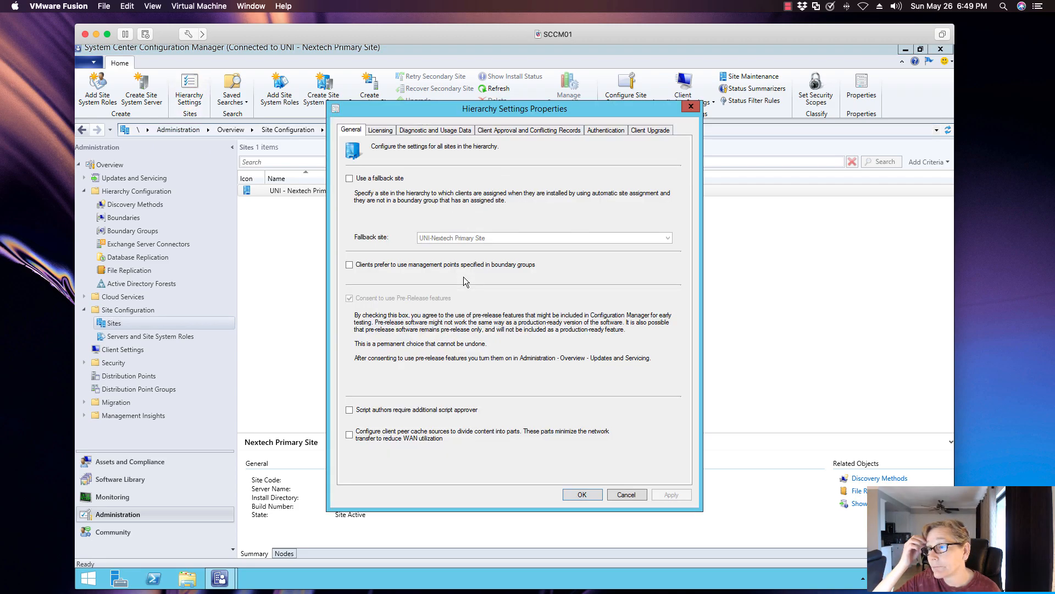
{"action": "left_click", "coordinate": [651, 131]}
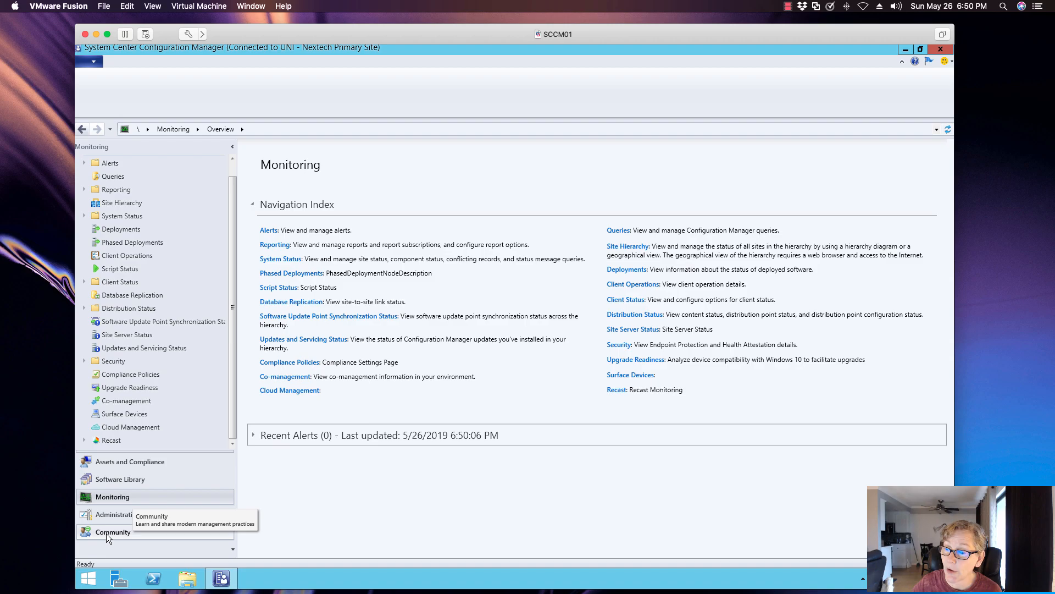
- Read through the Configuration Manager documentation in the Community workspace down to the new and updated support articles
{"action": "left_click", "coordinate": [127, 532]}
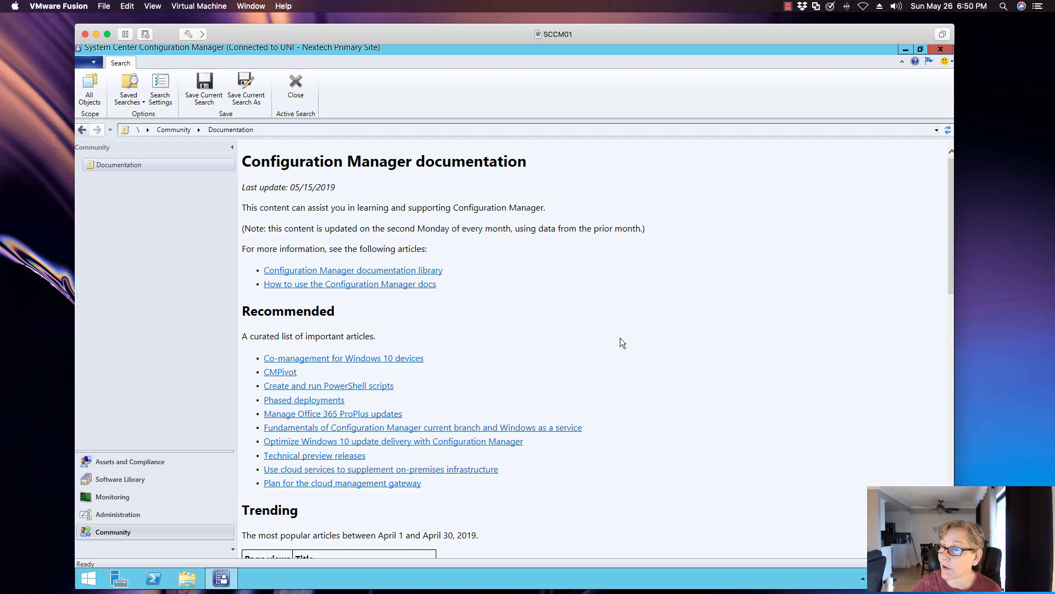
{"action": "left_click_drag", "start_coordinate": [952, 195], "coordinate": [941, 321]}
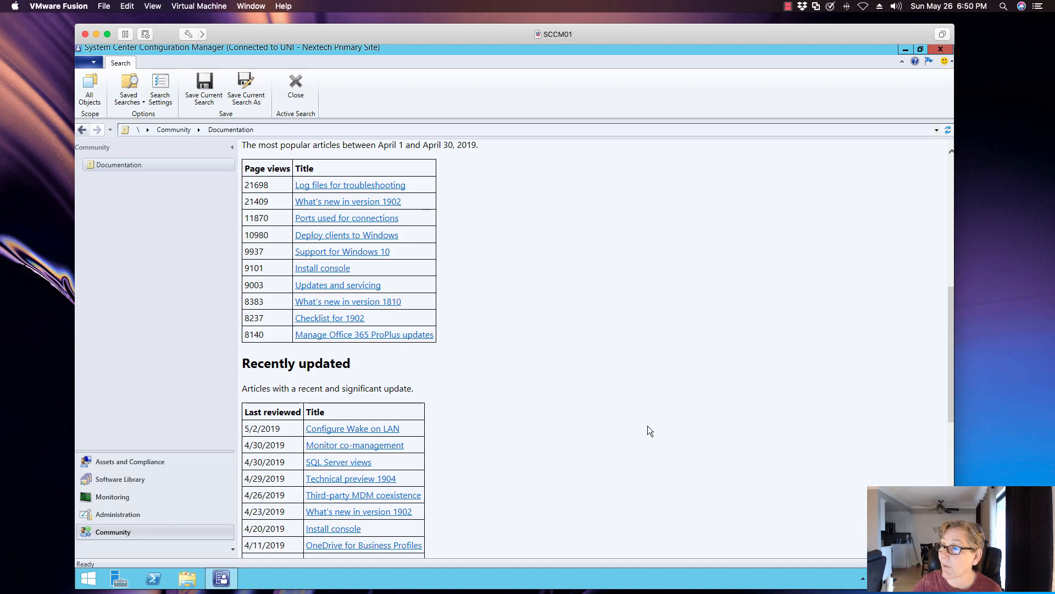
{"action": "left_click_drag", "start_coordinate": [951, 298], "coordinate": [935, 370]}
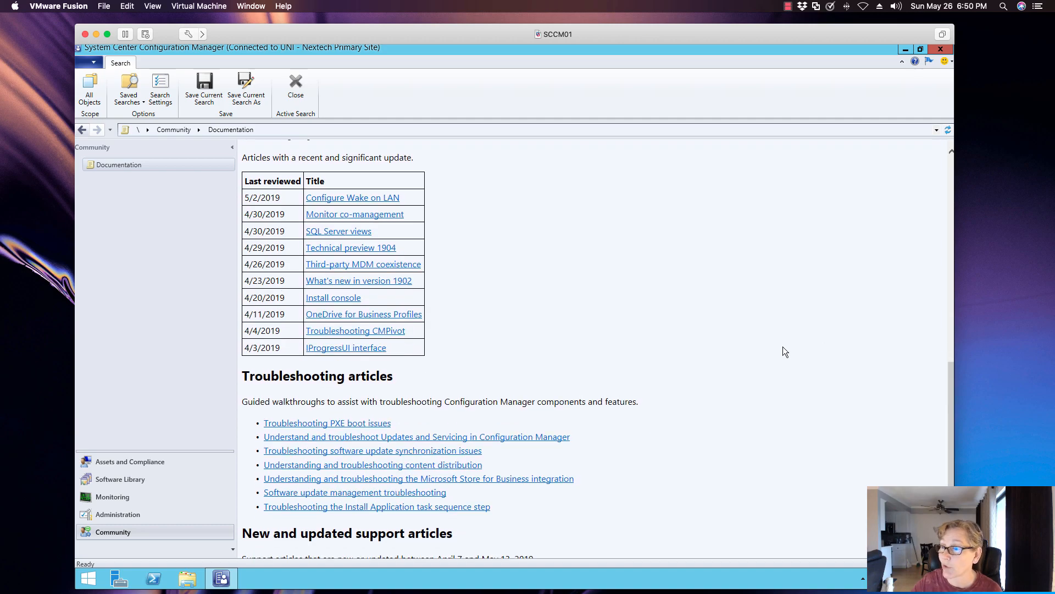
{"action": "left_click_drag", "start_coordinate": [953, 374], "coordinate": [943, 421]}
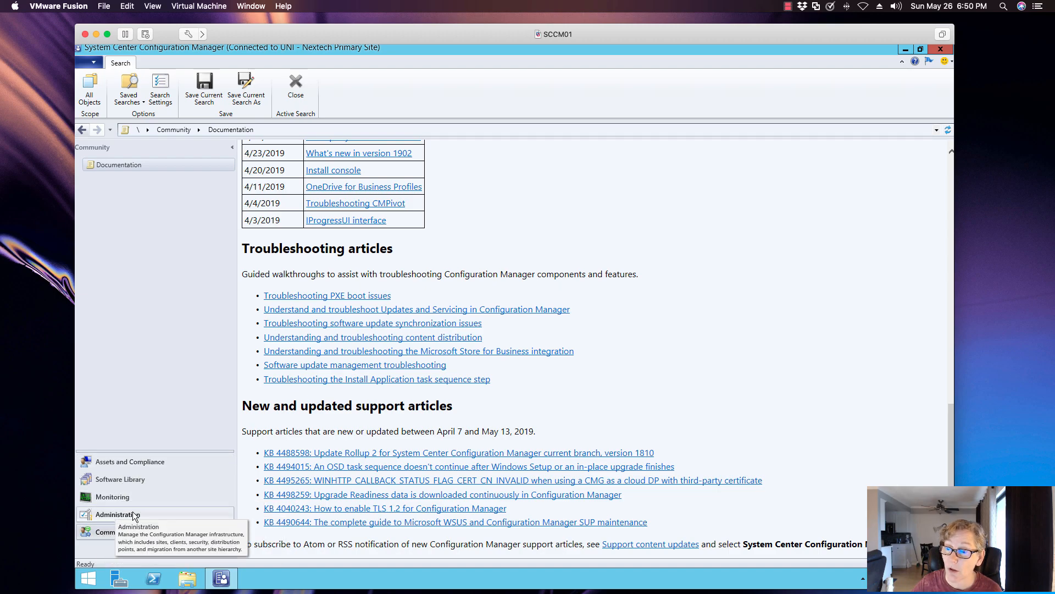
- Revisit the Administration workspace and switch to the Monitoring workspace's overview
{"action": "left_click", "coordinate": [118, 515]}
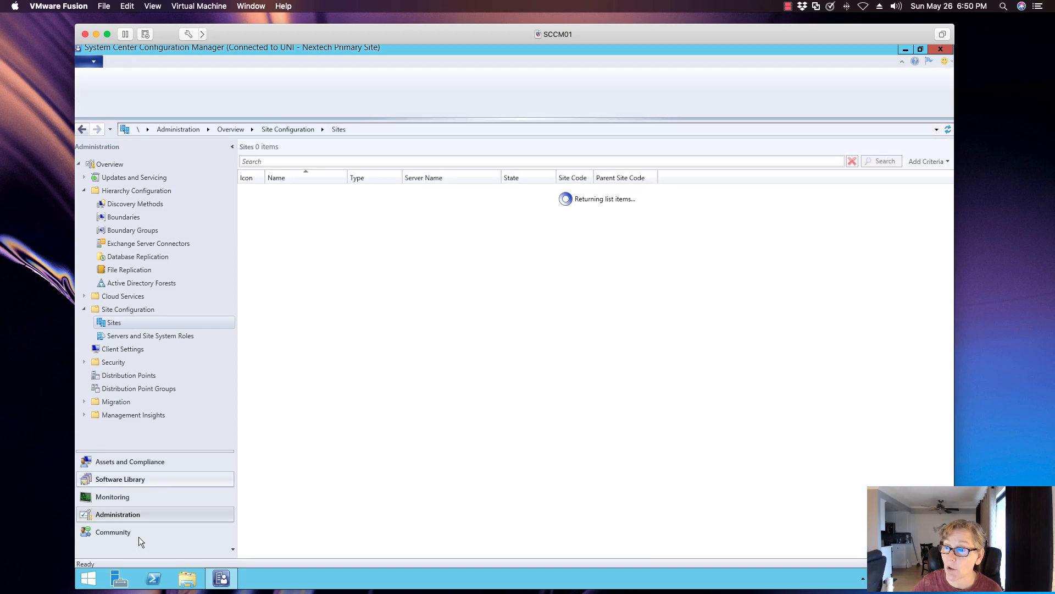
{"action": "left_click", "coordinate": [150, 497]}
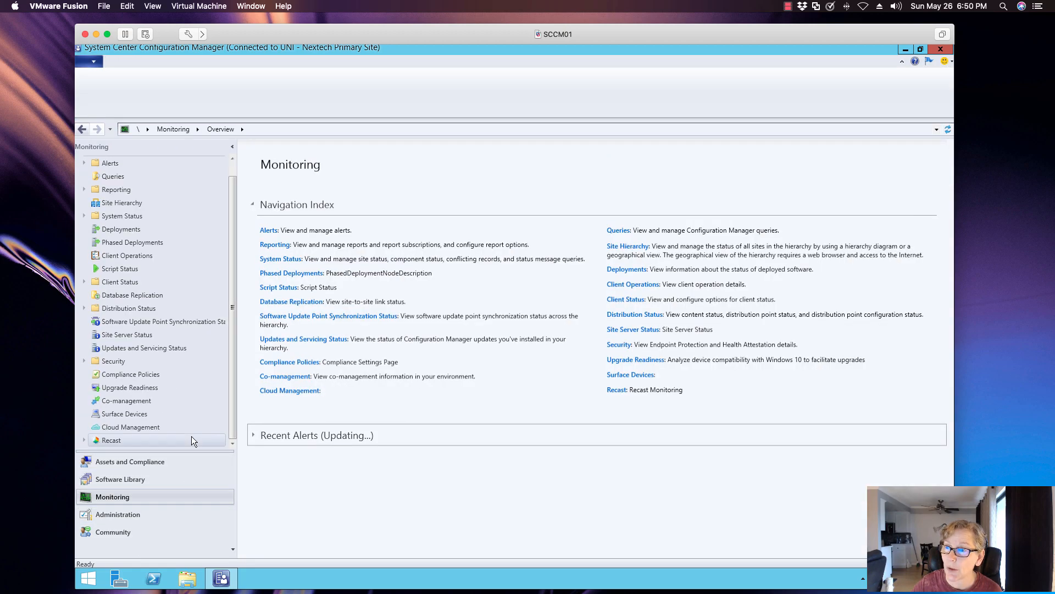